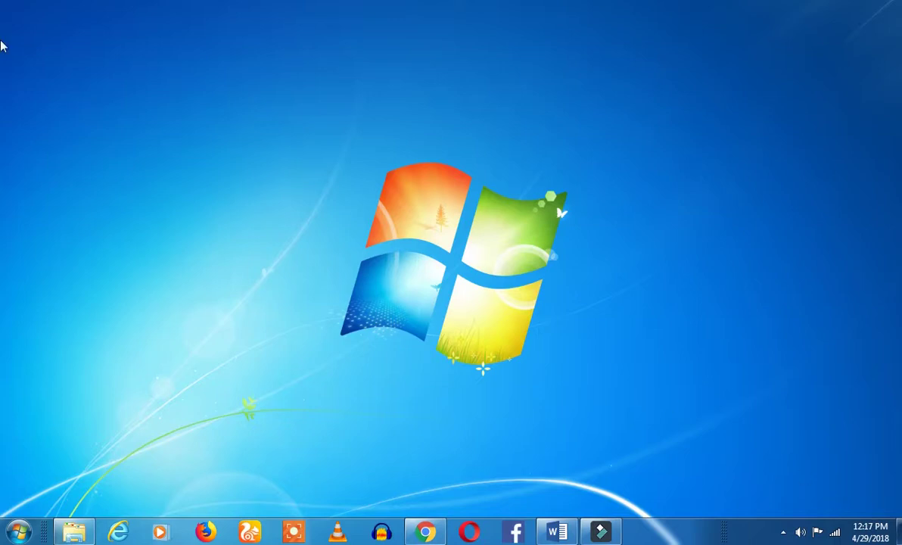
Bring Chrome back and open the banner's request to show ads on other websites
left_click(425, 531)
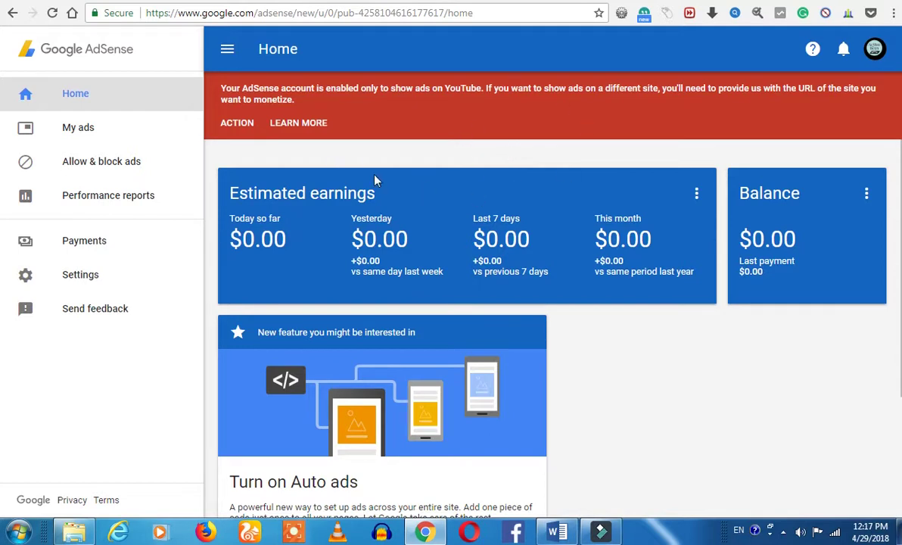
left_click(236, 124)
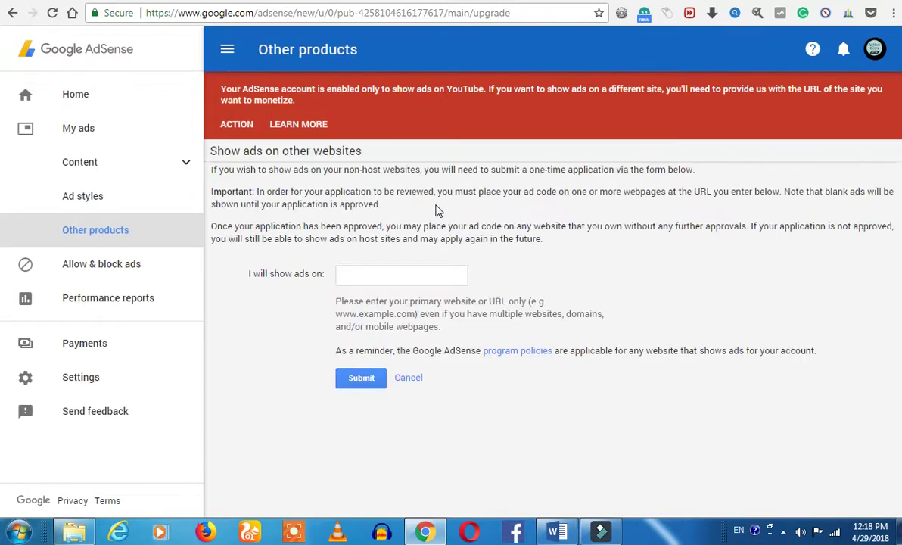
Place the cursor in the 'I will show ads on' website field
left_click(401, 275)
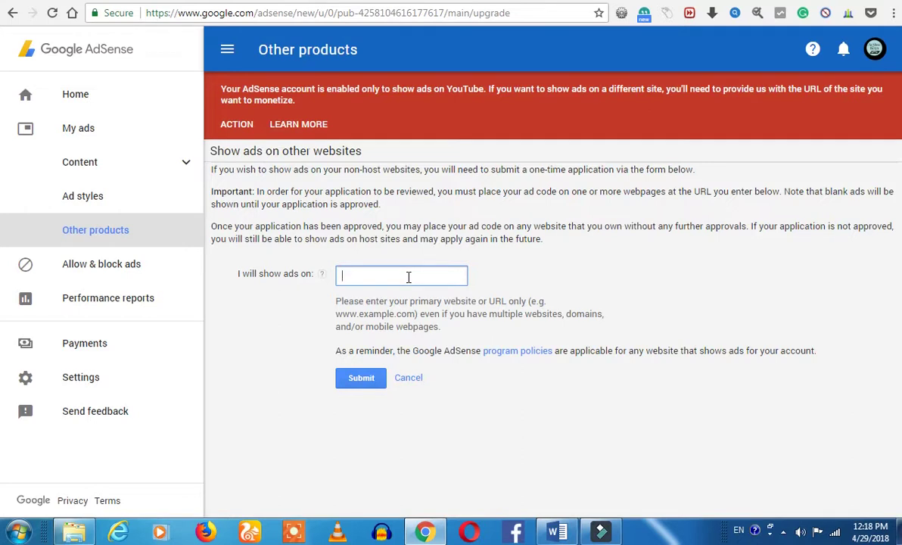
type("jobswords.com")
left_click(340, 276)
type("www.")
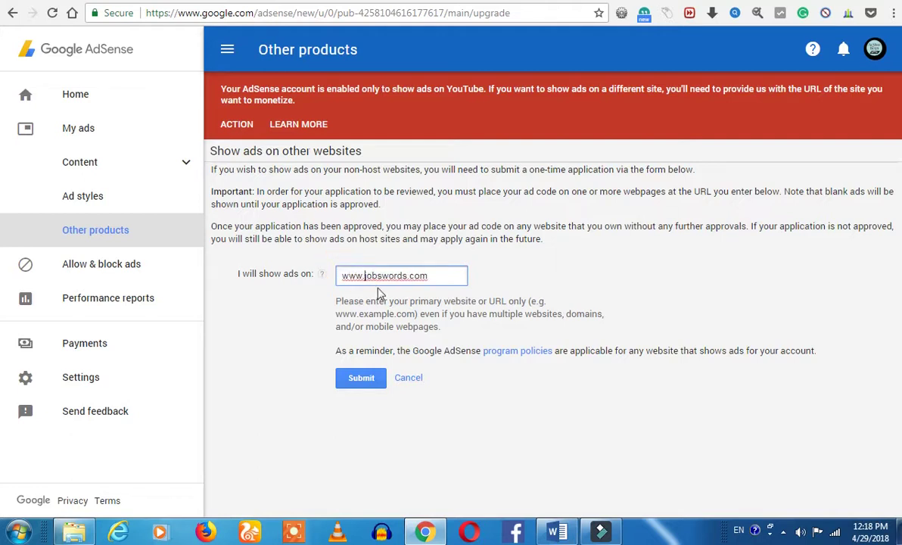
left_click(448, 275)
left_click(356, 382)
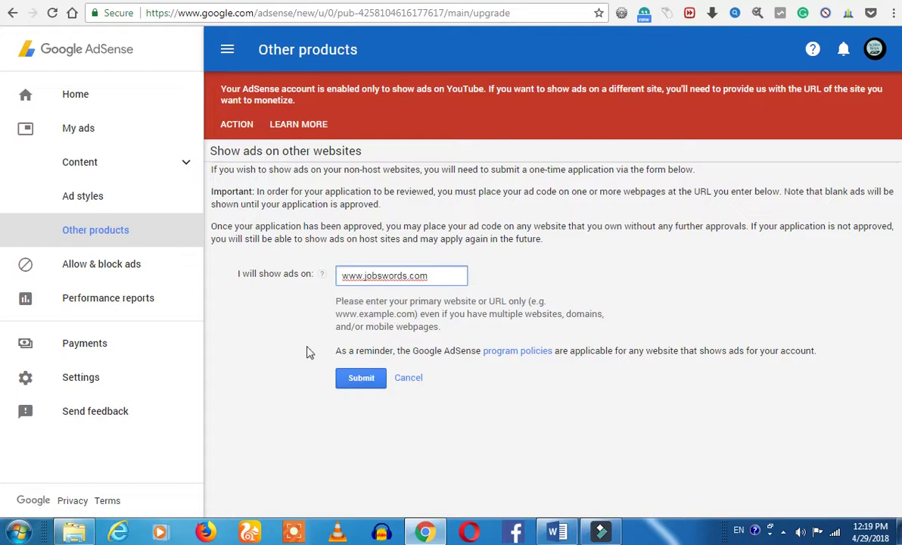
Clear the entered site address from the website field
left_click_drag(424, 277, 330, 280)
key("ctrl+c")
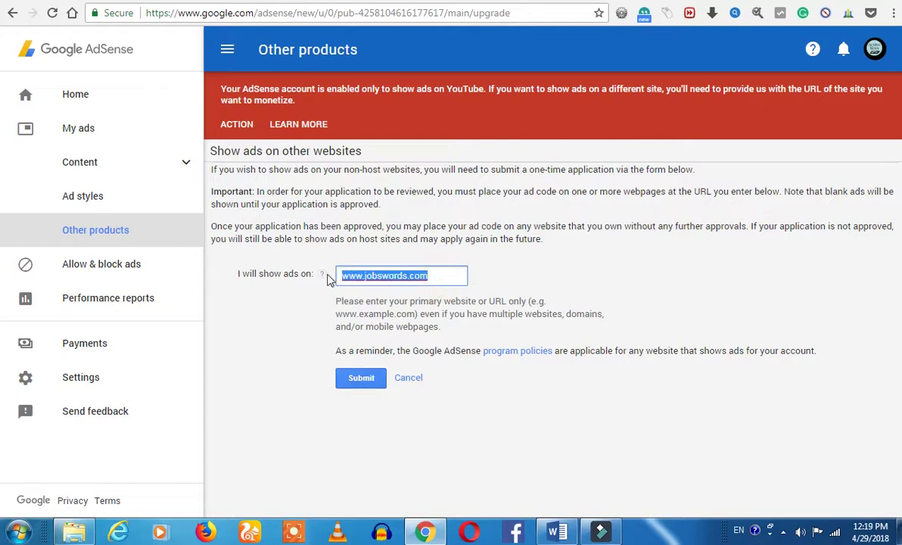
key("BackSpace")
left_click(569, 280)
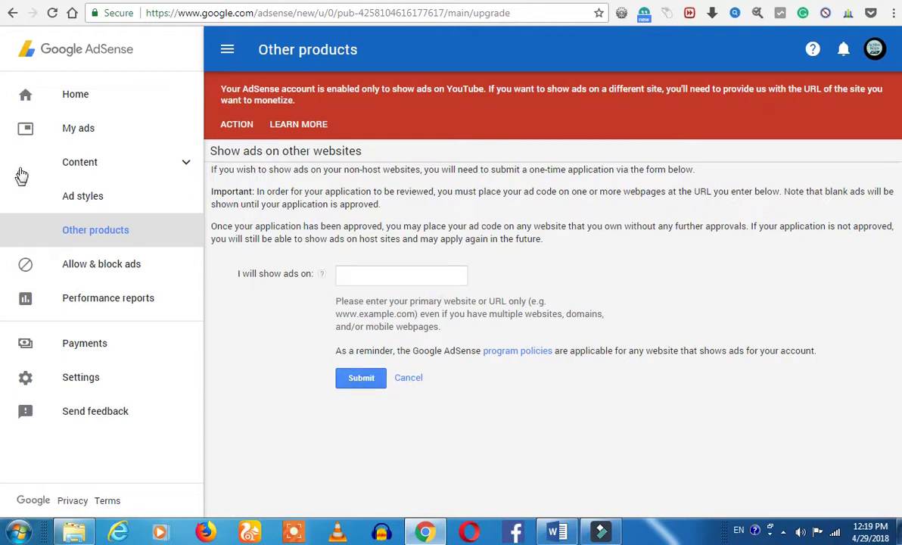
Browse the Home and My ads pages, then return to the Other products form
left_click(103, 95)
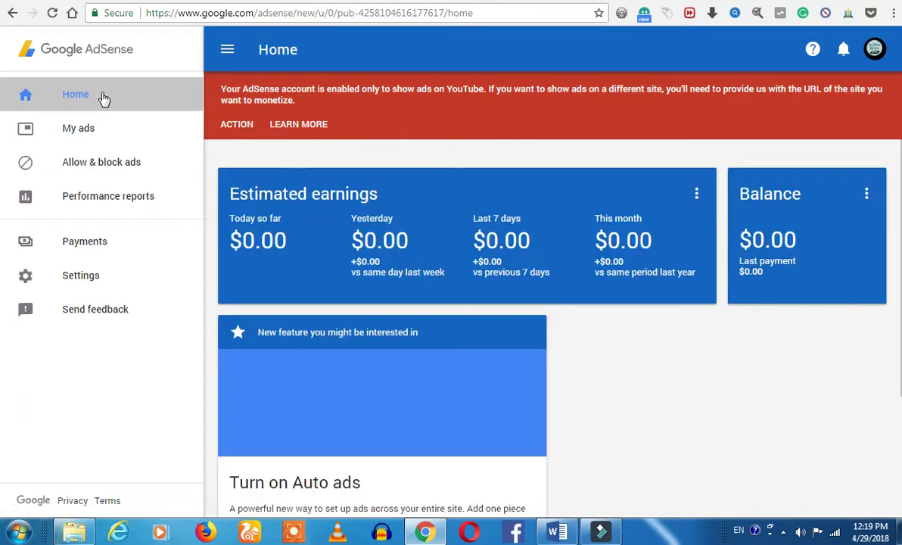
left_click(83, 129)
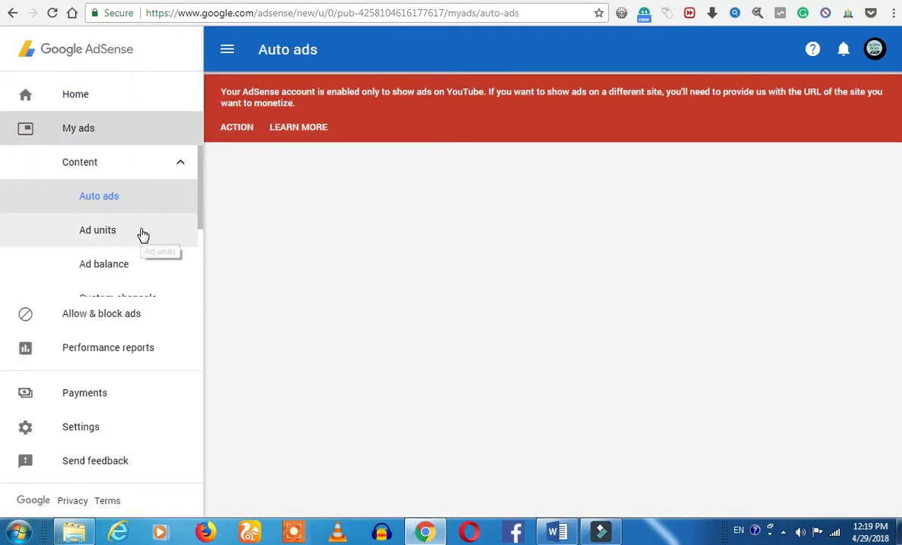
scroll(141, 235, "down", 3)
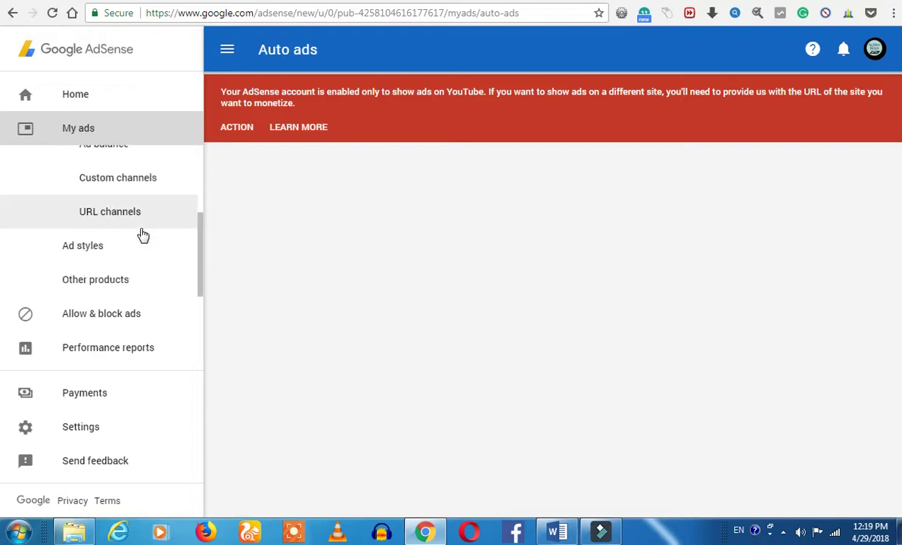
left_click(116, 282)
left_click(121, 286)
Look through Performance reports and Auto ads, then return to the Show ads form
left_click(133, 295)
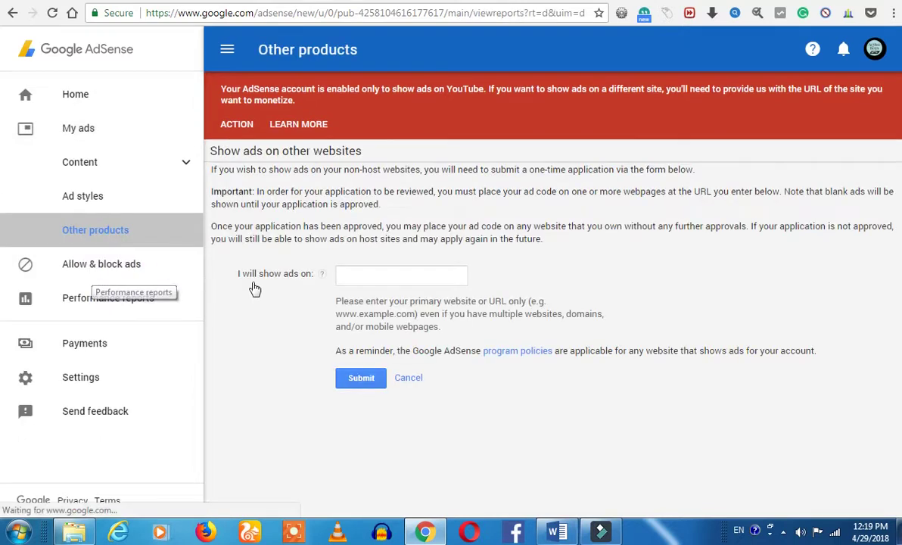
left_click(360, 276)
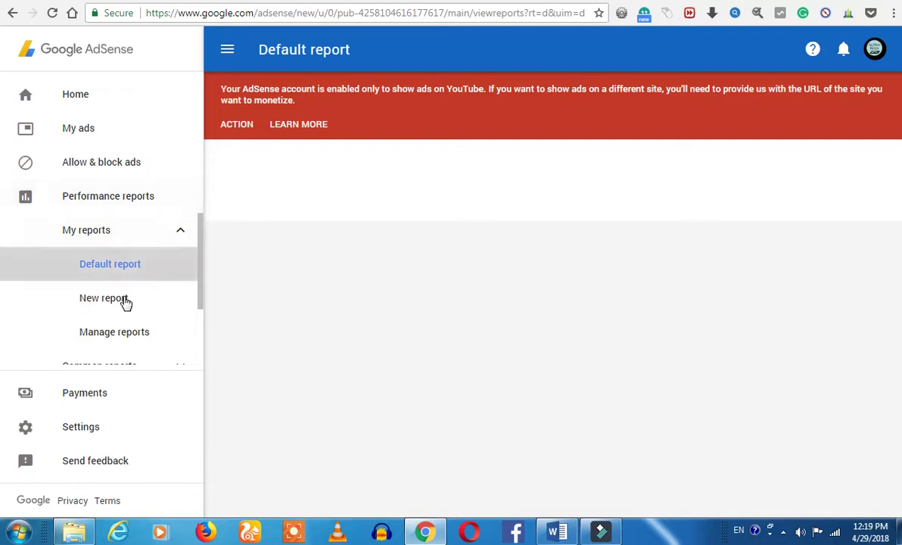
scroll(125, 302, "down", 2)
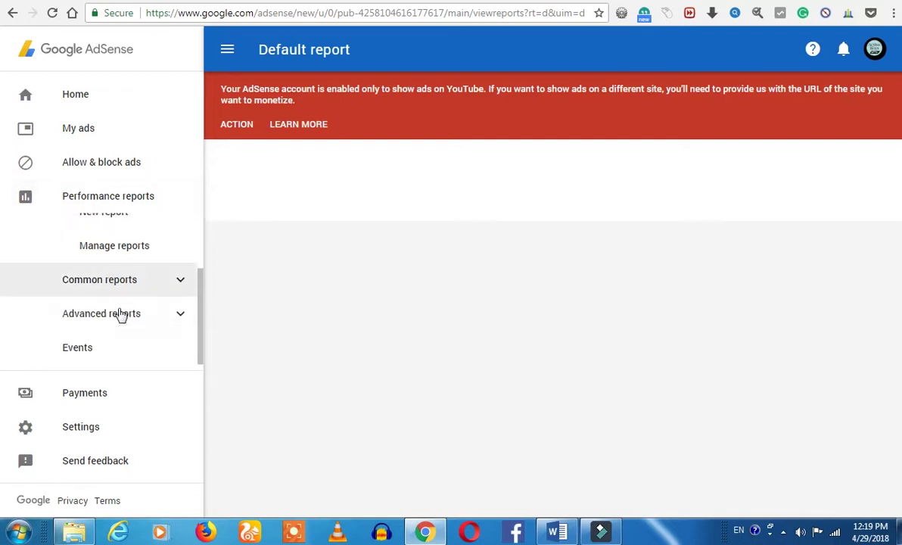
left_click(116, 140)
left_click(99, 130)
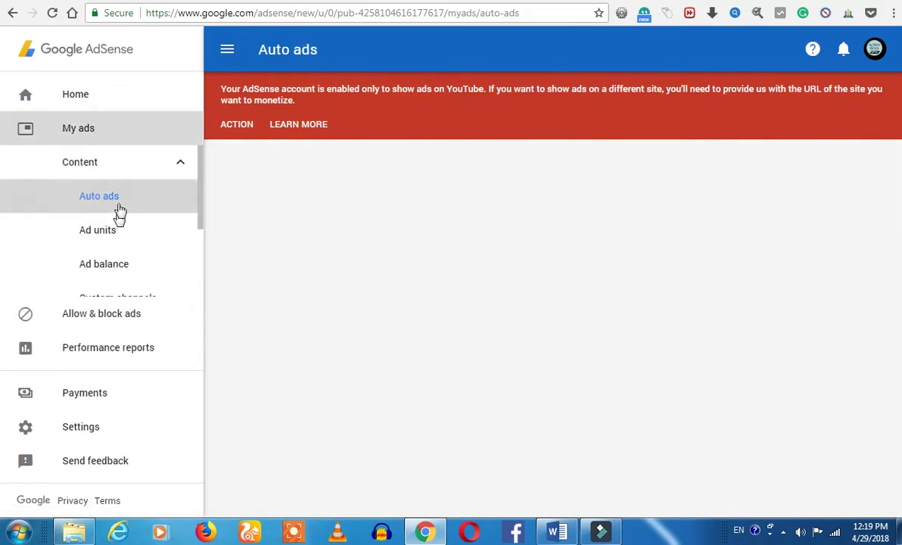
scroll(112, 197, "down", 2)
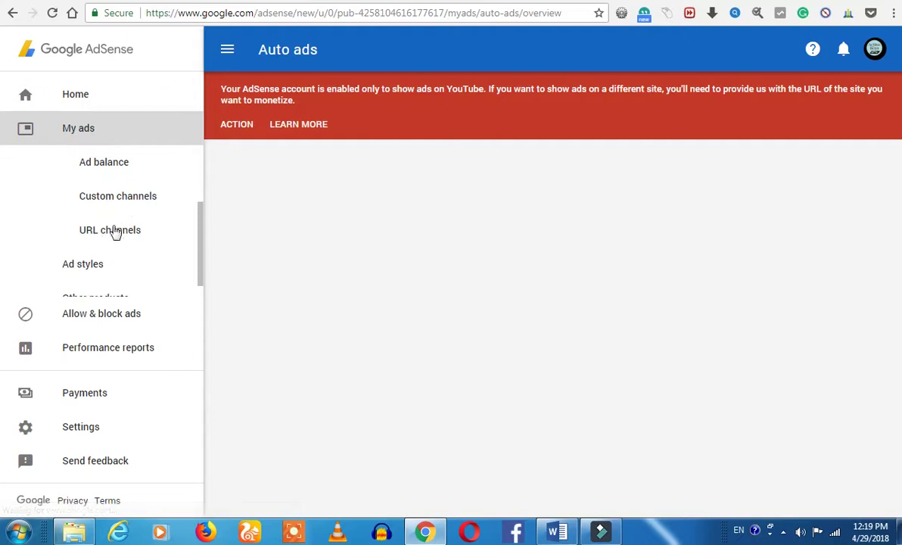
scroll(125, 268, "down", 1)
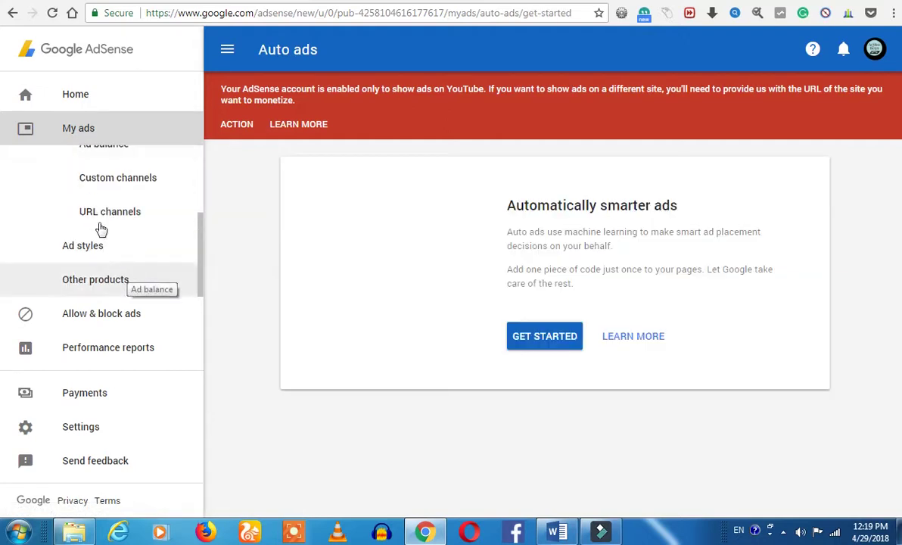
left_click(113, 283)
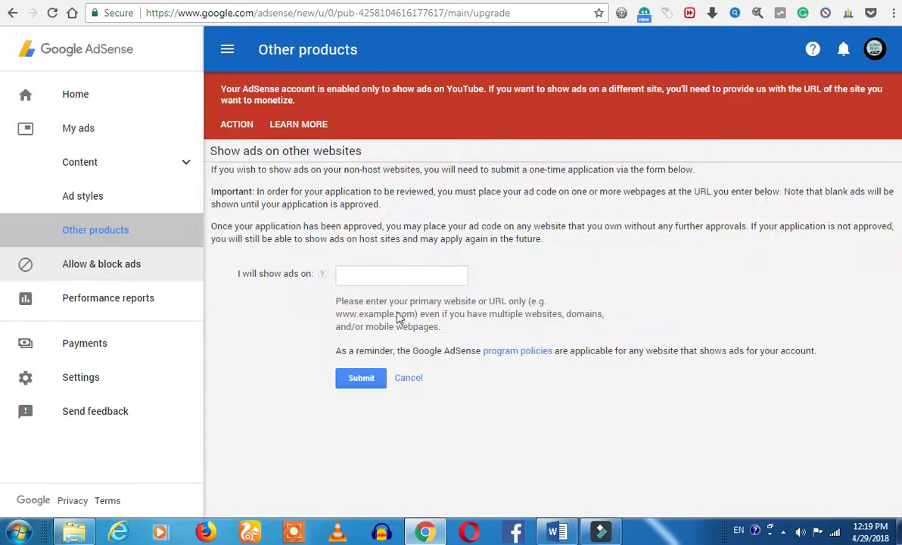
left_click(357, 277)
key("ctrl+v")
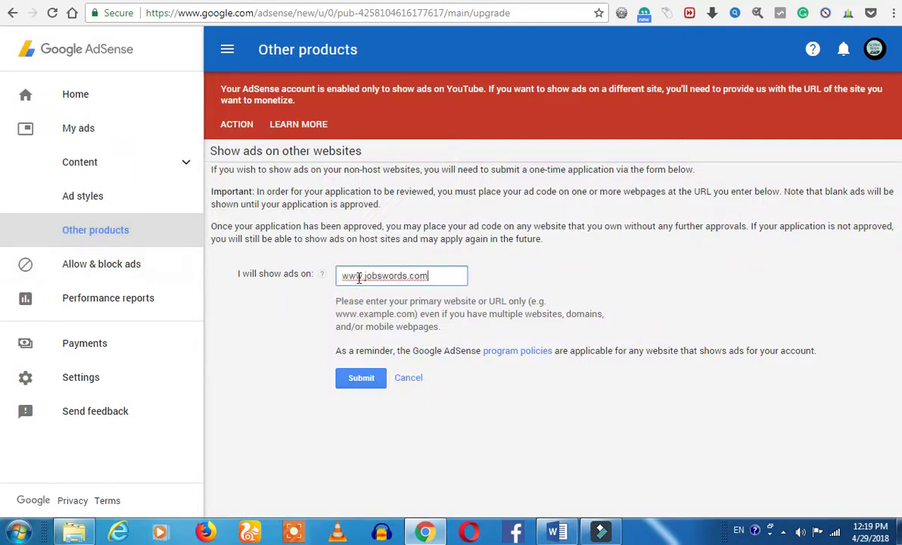
left_click(368, 377)
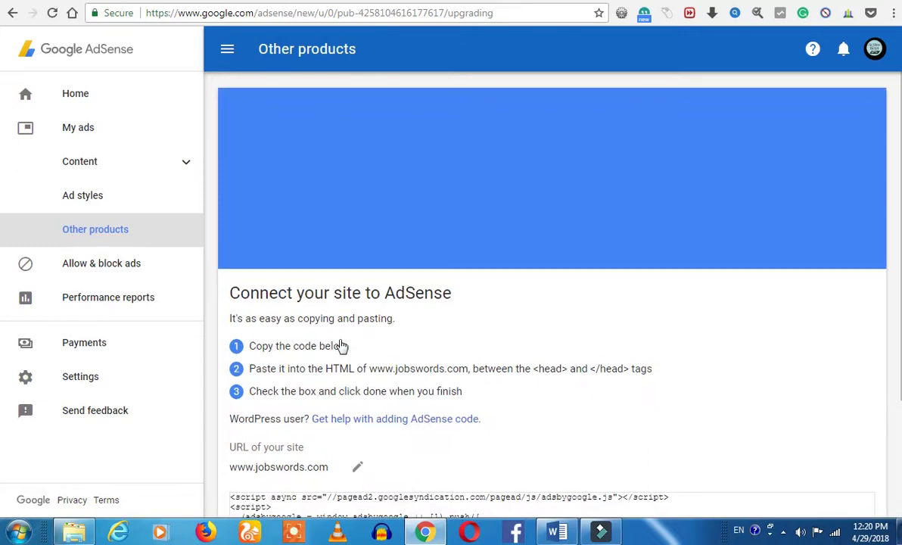
Copy the ad code and tick 'I've pasted the code into my site'
scroll(341, 345, "down", 2)
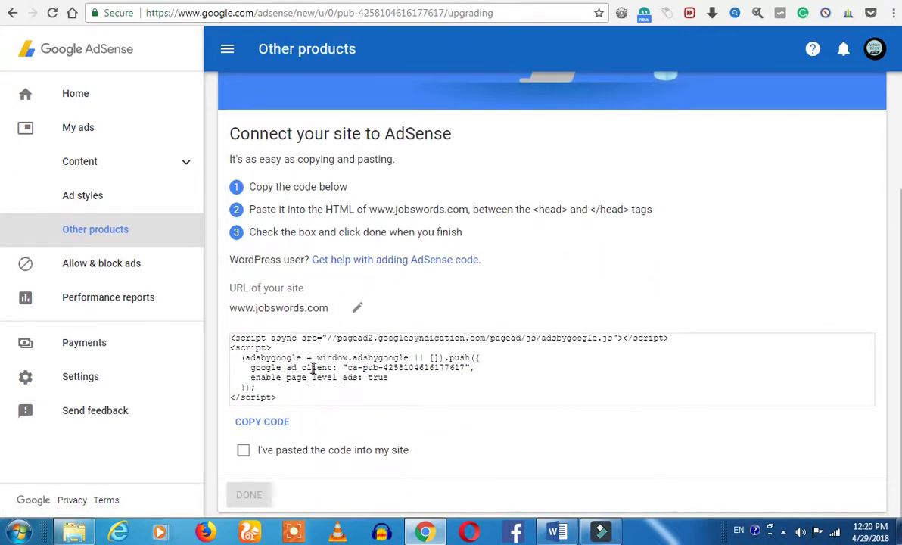
left_click_drag(282, 395, 231, 341)
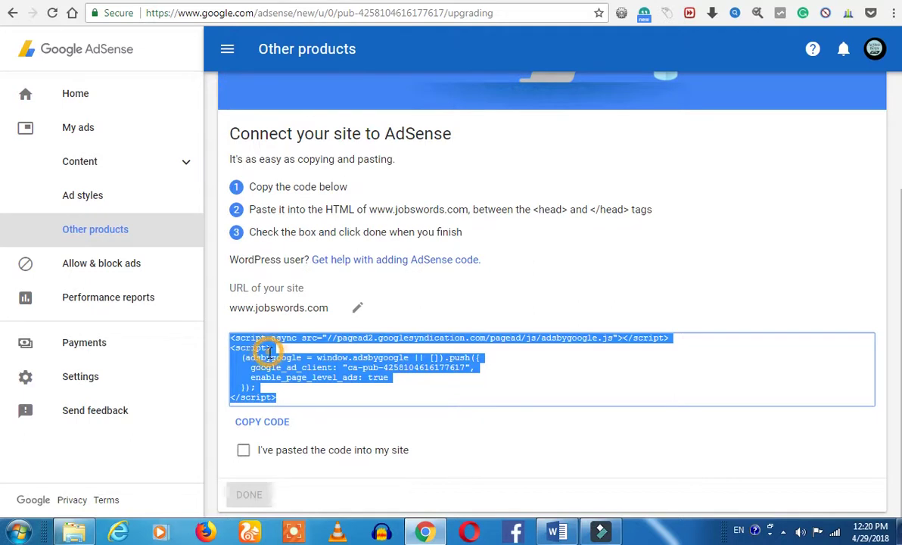
right_click(269, 353)
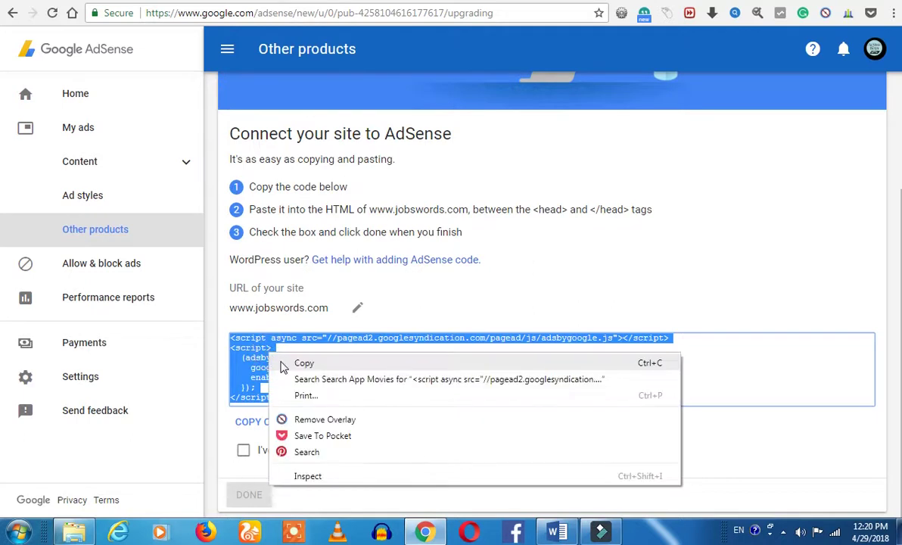
left_click(245, 452)
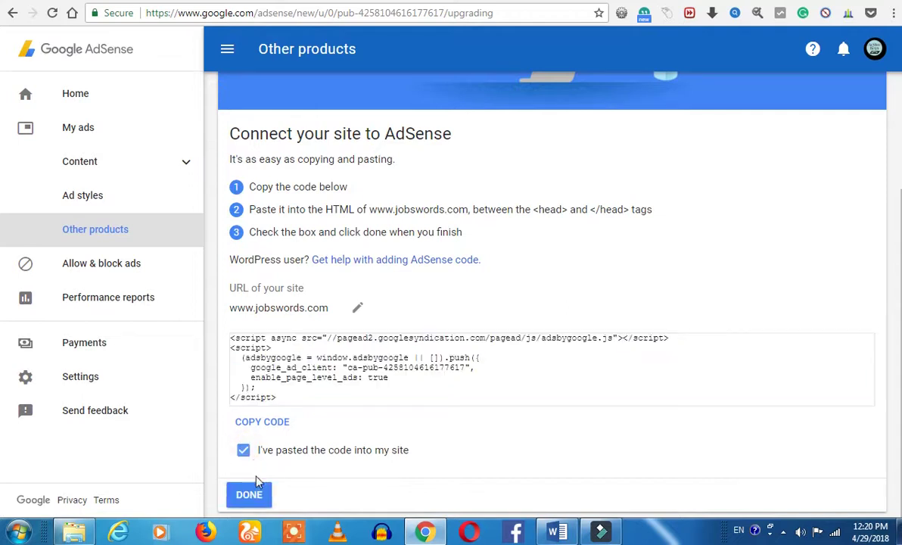
left_click(243, 453)
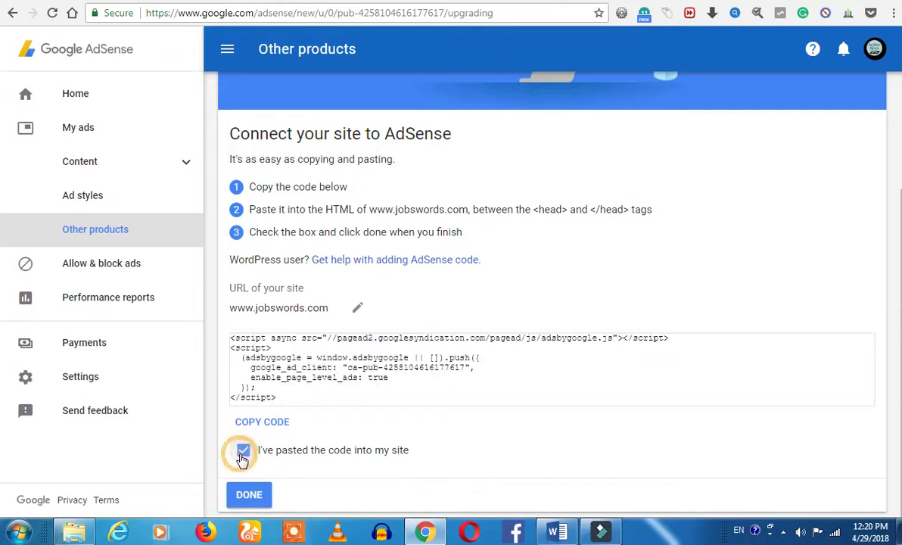